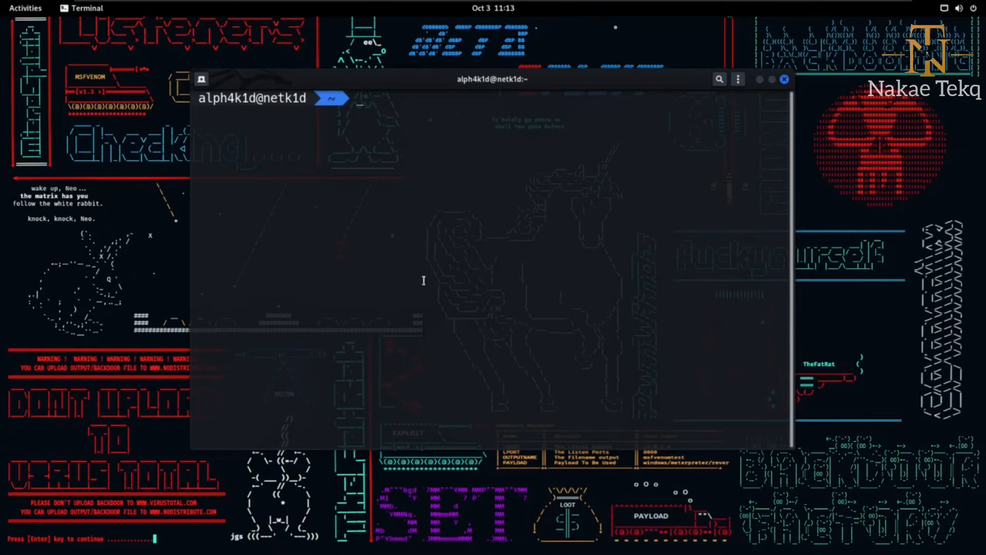
Maximize the terminal and try to install the package with the command apt-get install synaptics.
{"action": "key", "text": "super+Up"}
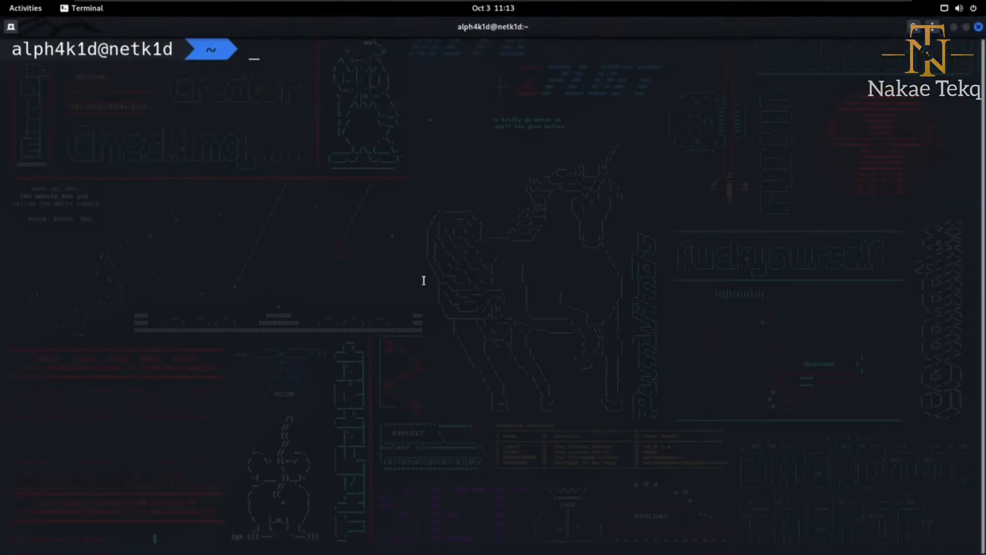
{"action": "type", "text": "apt update metasploit"}
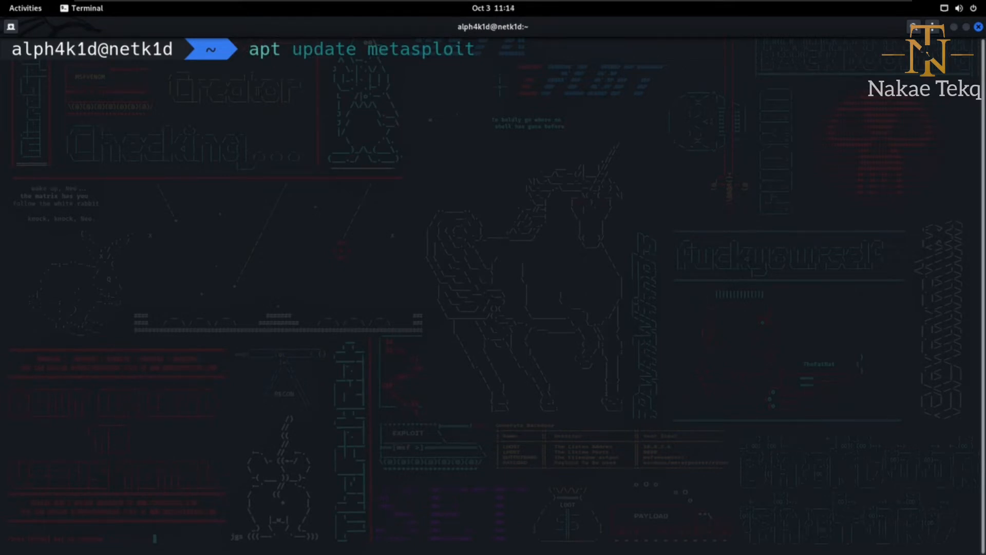
{"action": "key", "text": "BackSpace"}
{"action": "type", "text": "-"}
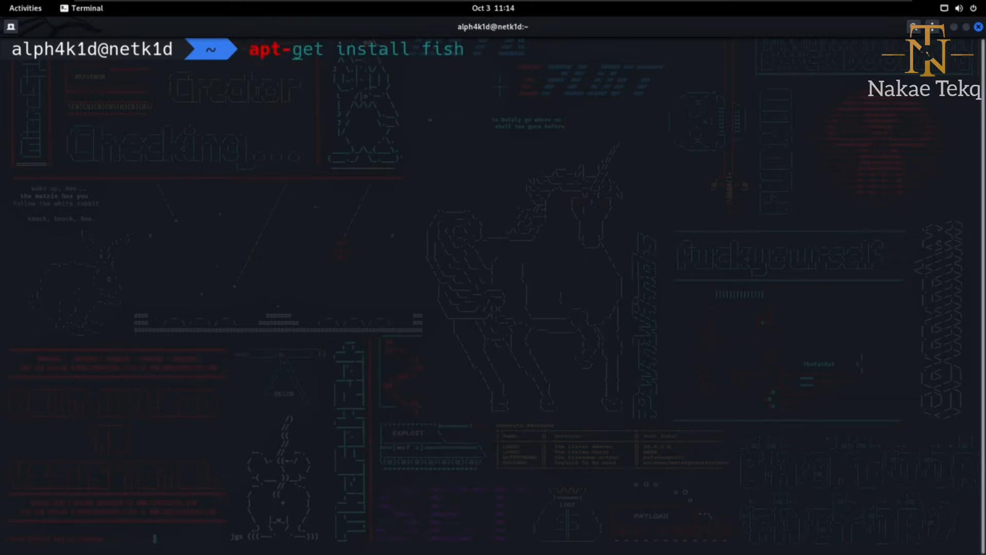
{"action": "key", "text": "Right"}
{"action": "key", "text": "Left"}
{"action": "key", "text": "Left"}
{"action": "key", "text": "Left"}
{"action": "key", "text": "Left"}
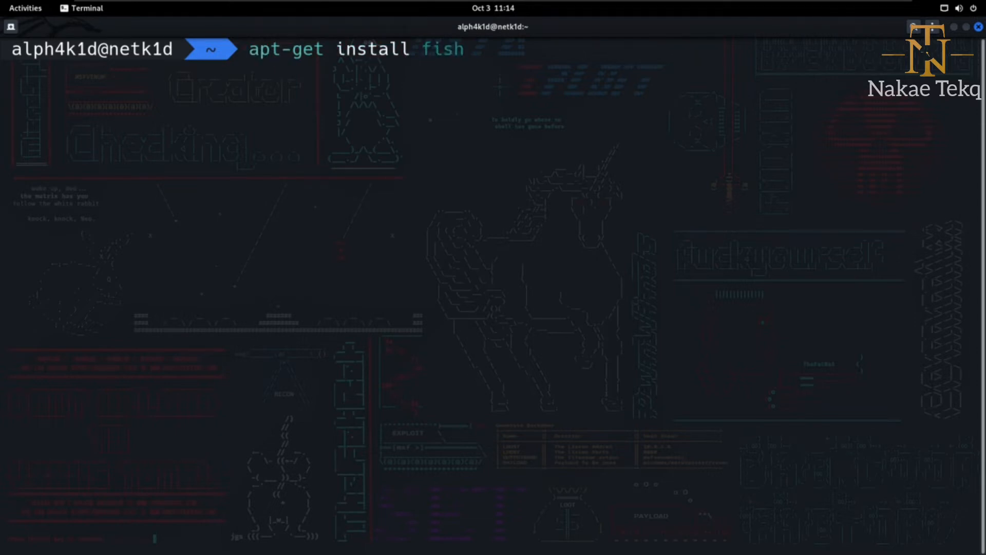
{"action": "type", "text": "synap"}
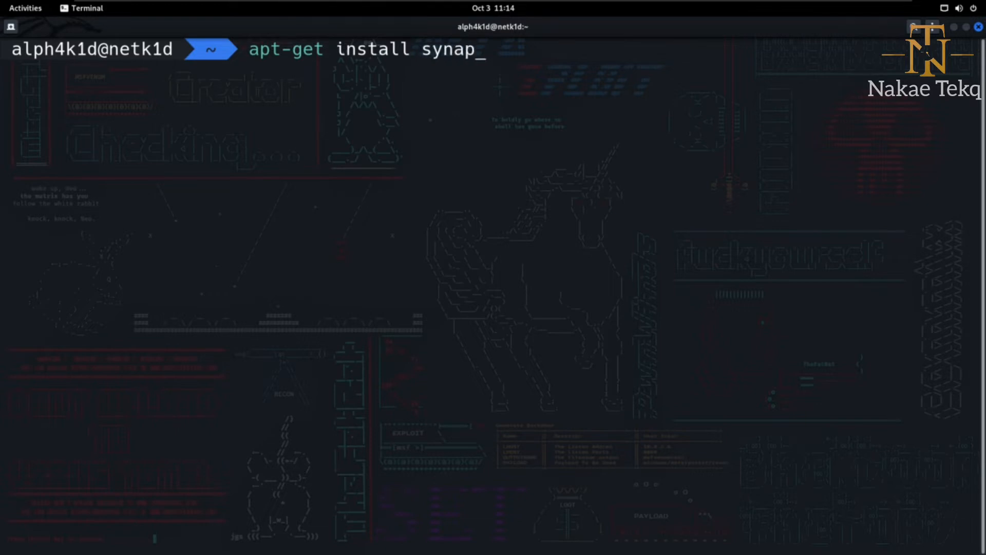
{"action": "type", "text": "tics"}
{"action": "left_click_drag", "start_coordinate": [524, 48], "coordinate": [249, 51]}
{"action": "key", "text": "Return"}
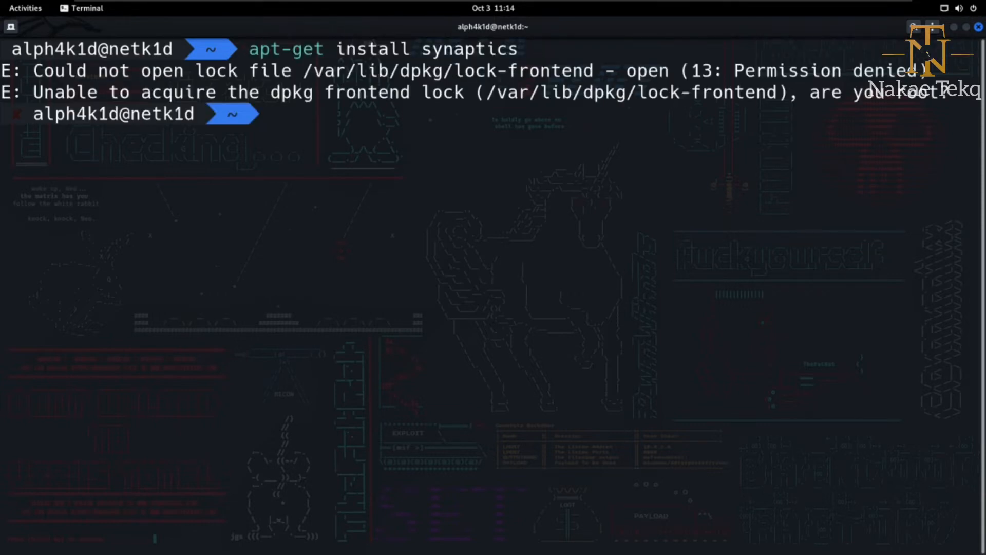
Try the install again as root with sudo apt-get install synaptics, entering the account password.
{"action": "key", "text": "Up"}
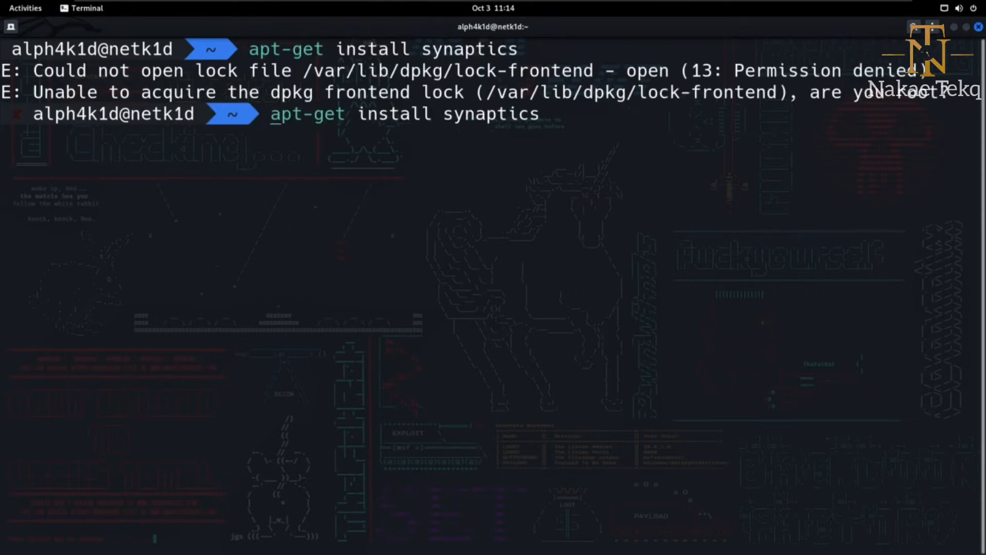
{"action": "key", "text": "Home"}
{"action": "type", "text": "sudo"}
{"action": "key", "text": "Return"}
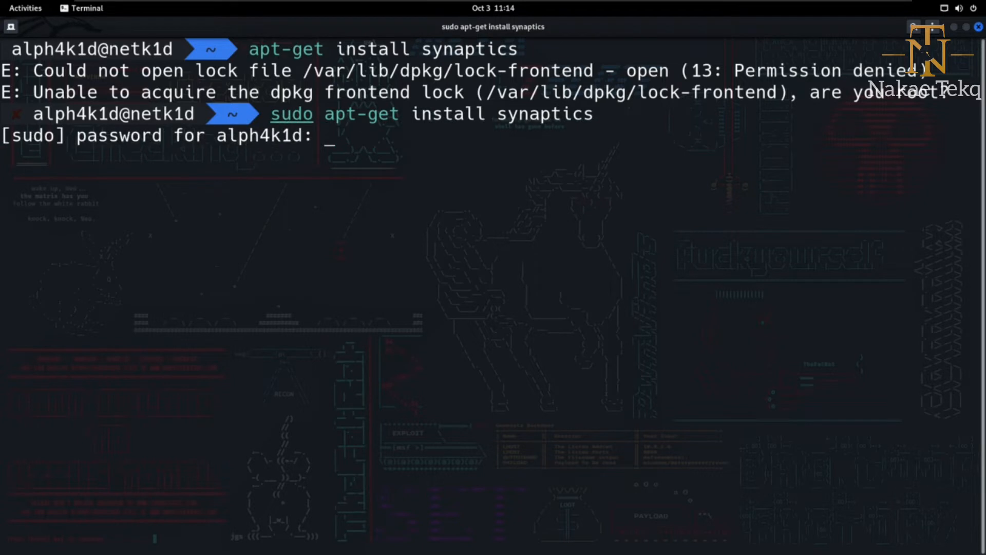
{"action": "key", "text": "Return"}
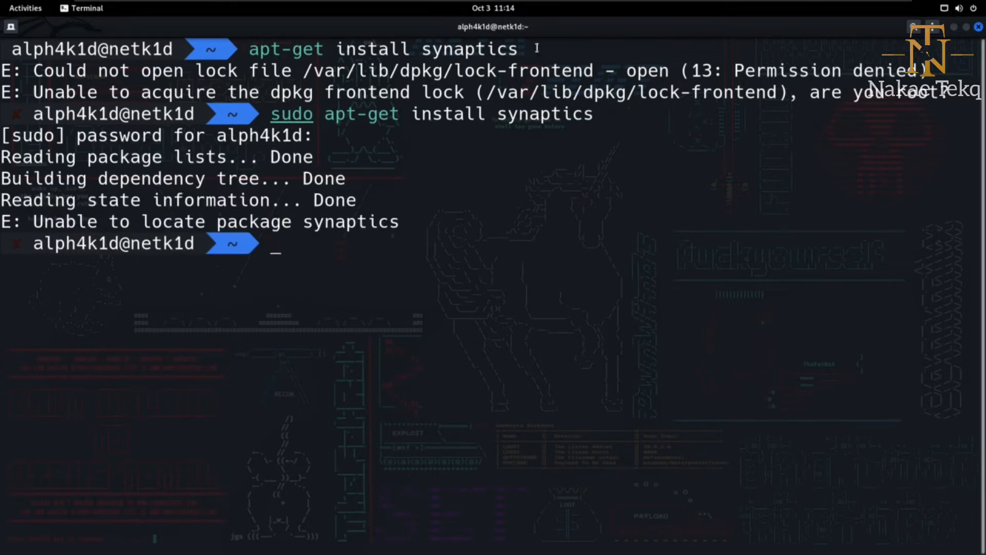
Restore the terminal window to its smaller size, open Firefox and search the web for uk.
{"action": "left_click", "coordinate": [968, 29]}
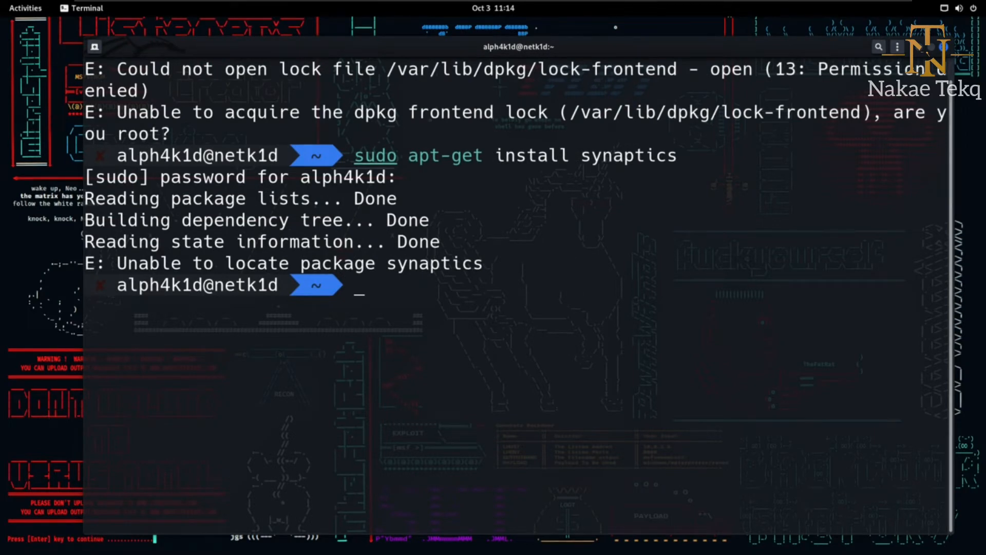
{"action": "key", "text": "super"}
{"action": "left_click", "coordinate": [473, 527]}
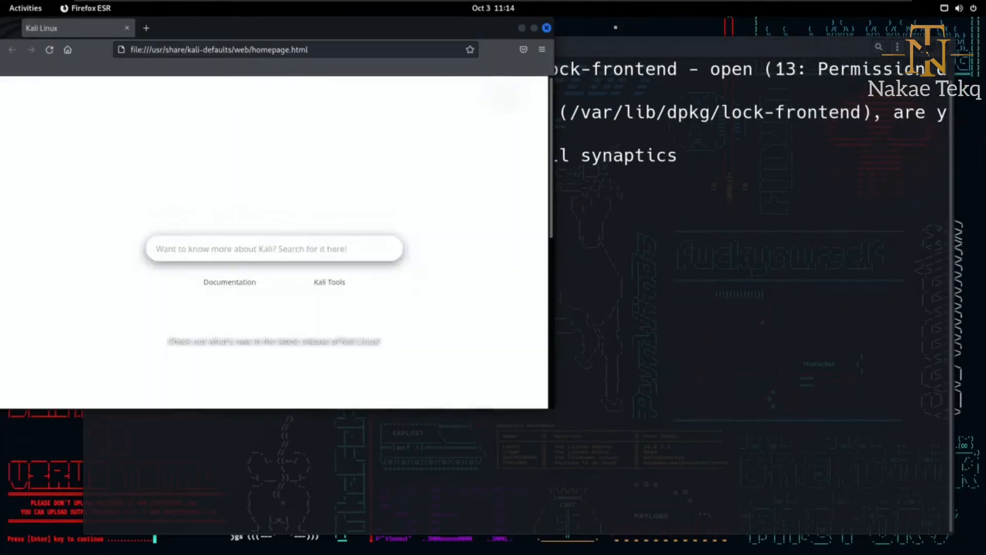
{"action": "left_click", "coordinate": [180, 47]}
{"action": "type", "text": "uk"}
{"action": "key", "text": "Return"}
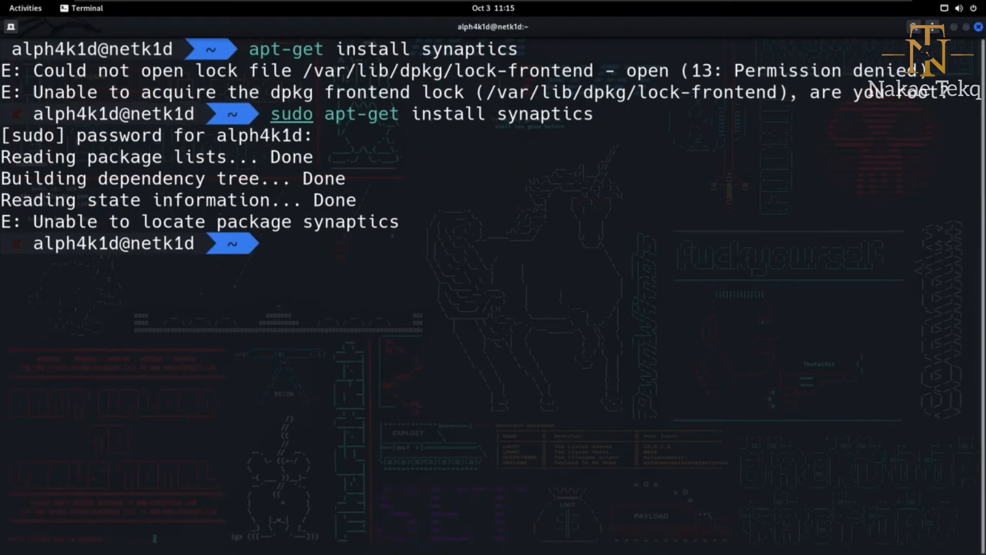
Return to the maximized terminal and run sudo apt-get install synaptic, answering y to continue the installation.
{"action": "key", "text": "Up"}
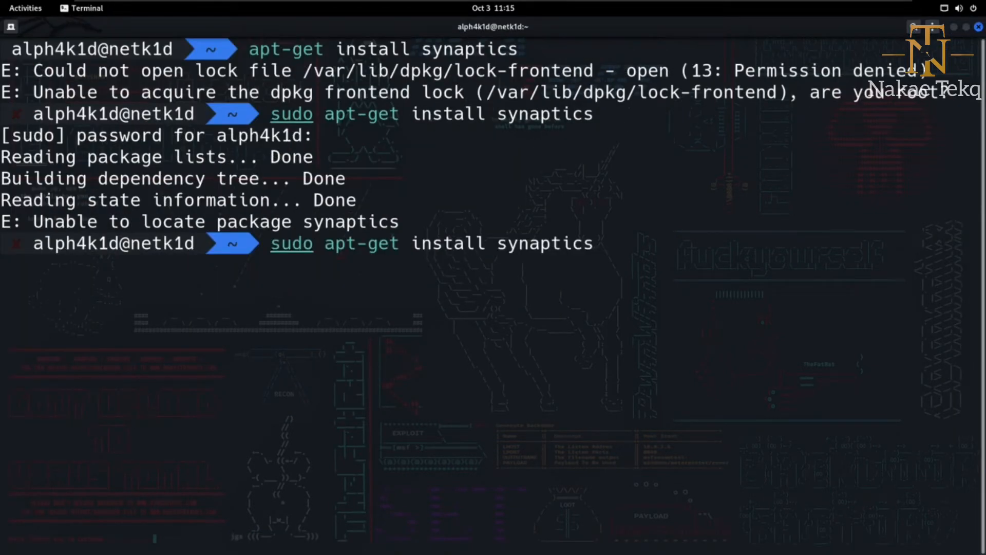
{"action": "key", "text": "BackSpace"}
{"action": "key", "text": "Return"}
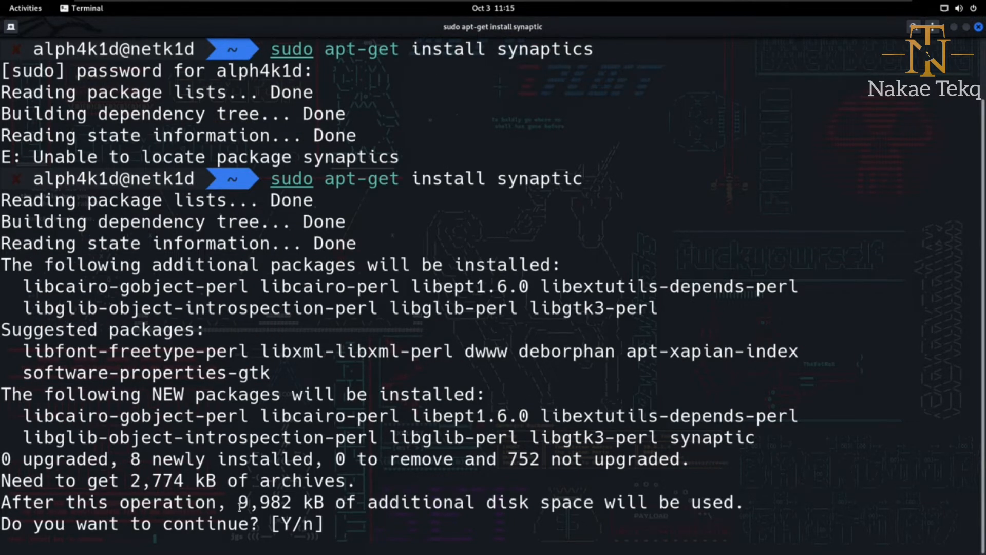
{"action": "left_click_drag", "start_coordinate": [240, 505], "coordinate": [345, 496]}
{"action": "left_click", "coordinate": [340, 528]}
{"action": "type", "text": "y"}
{"action": "key", "text": "Return"}
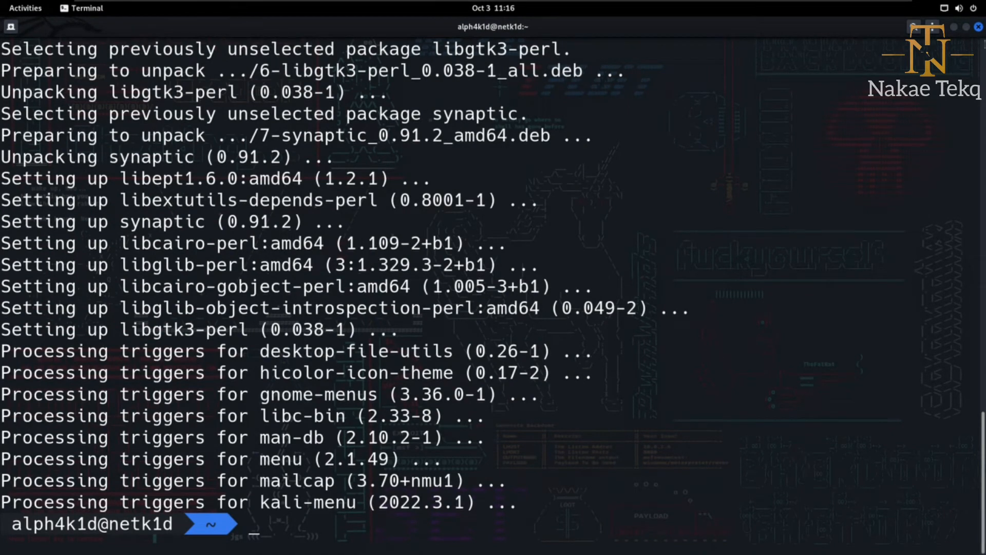
Find Synaptic Package Manager among the installed applications and launch it, authenticating with the account password.
{"action": "left_click", "coordinate": [966, 29]}
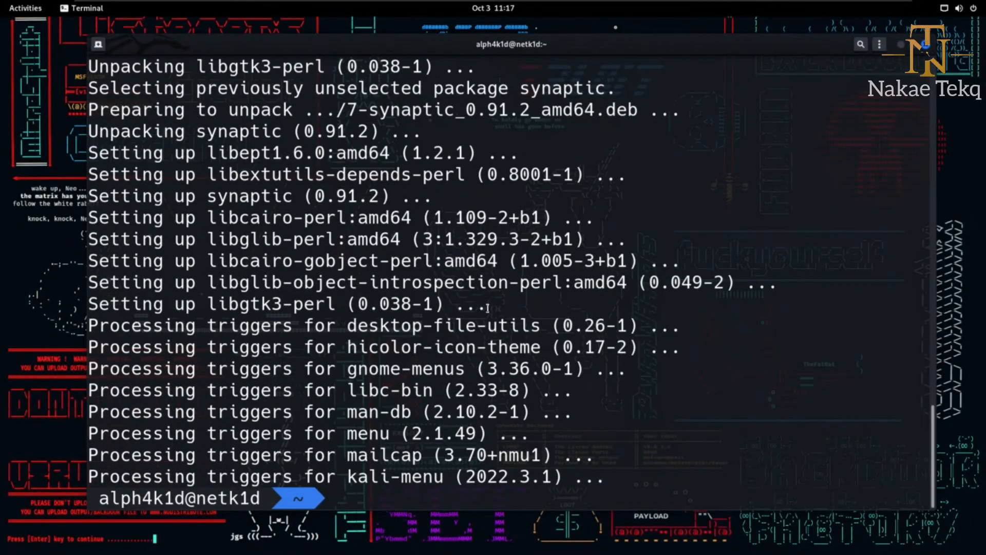
{"action": "key", "text": "super"}
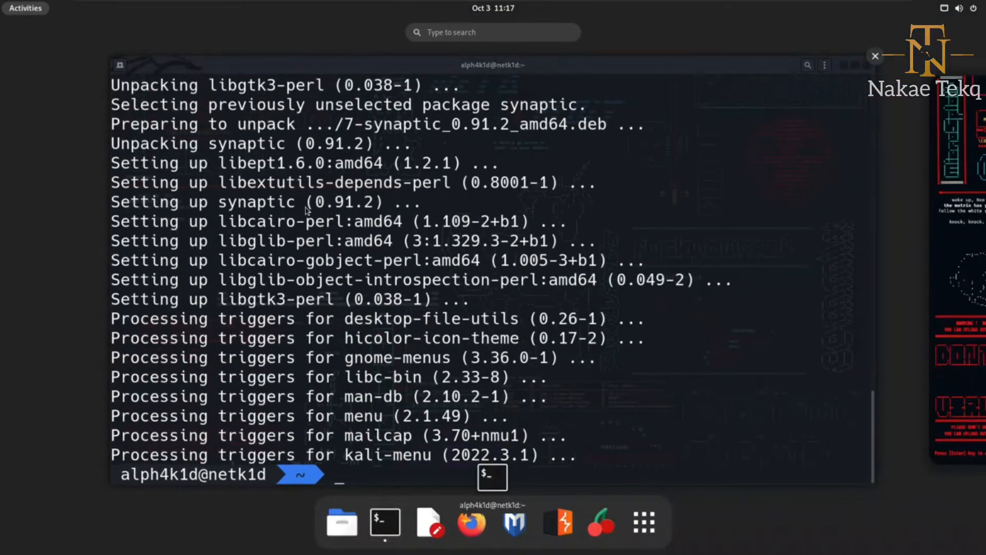
{"action": "left_click", "coordinate": [474, 33]}
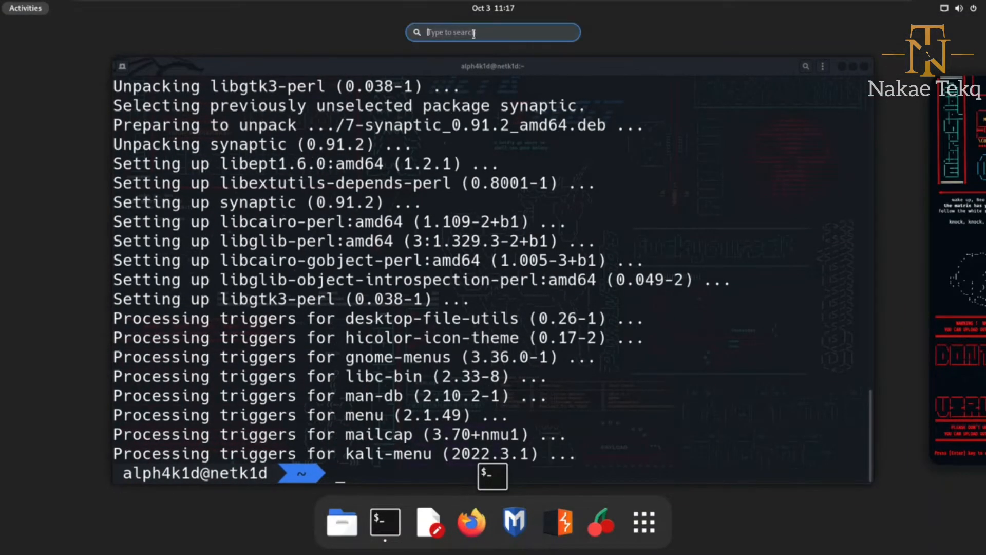
{"action": "type", "text": "syna"}
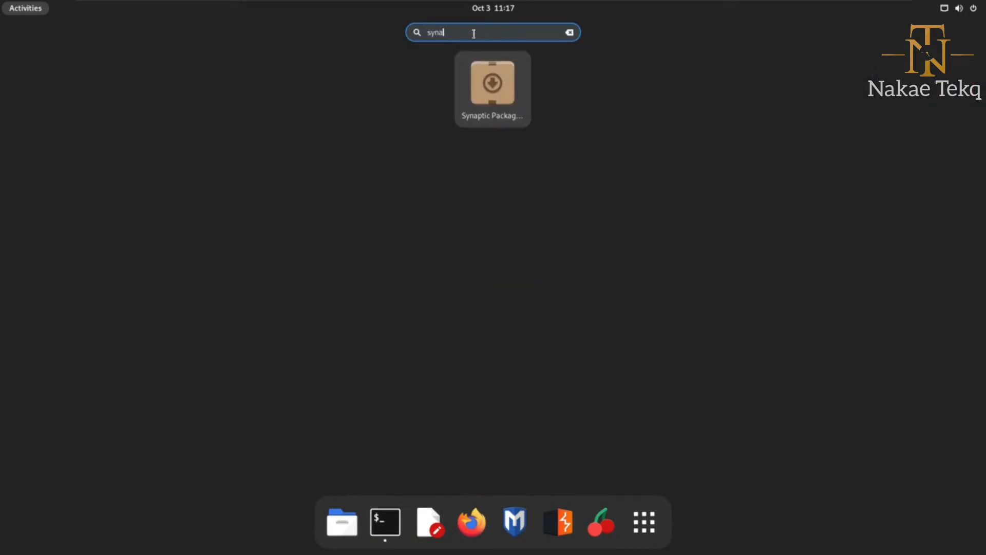
{"action": "left_click", "coordinate": [497, 86]}
{"action": "type", "text": "************"}
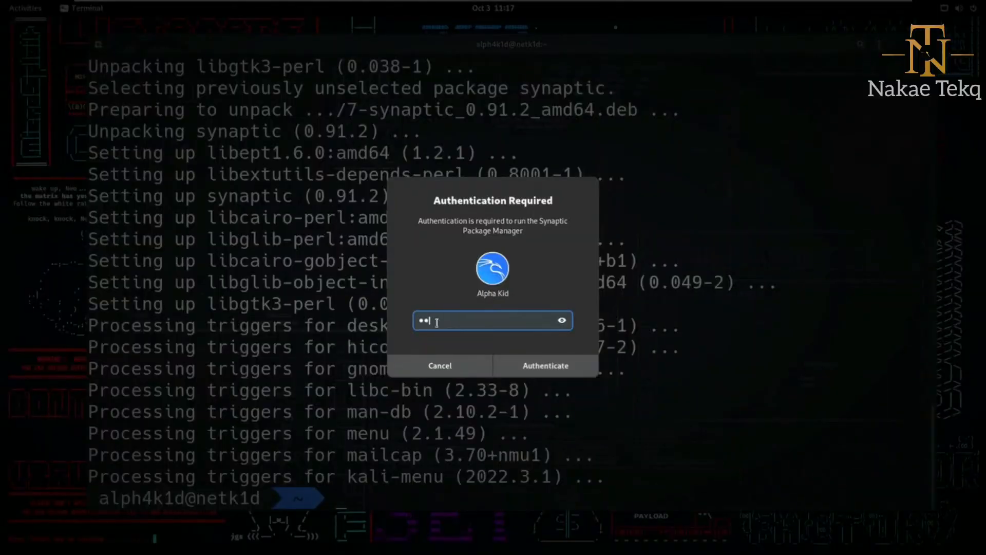
{"action": "key", "text": "Return"}
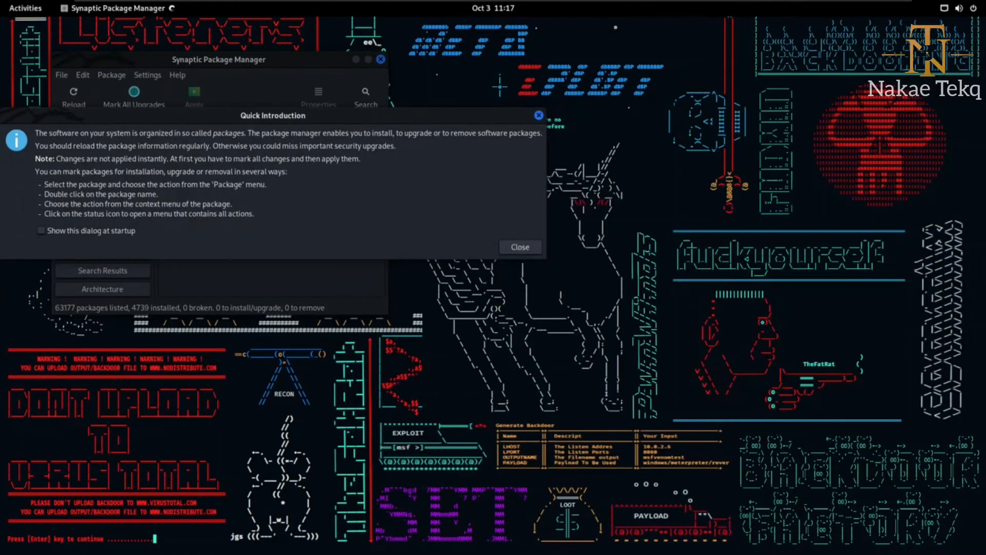
Close the Quick Introduction dialog and maximize the package manager window.
{"action": "left_click", "coordinate": [520, 246]}
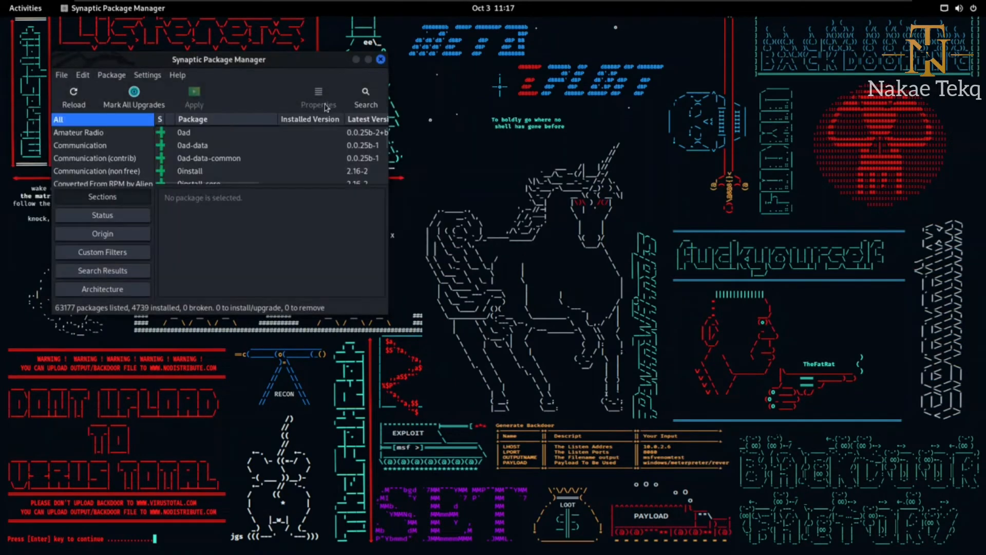
{"action": "left_click", "coordinate": [368, 61]}
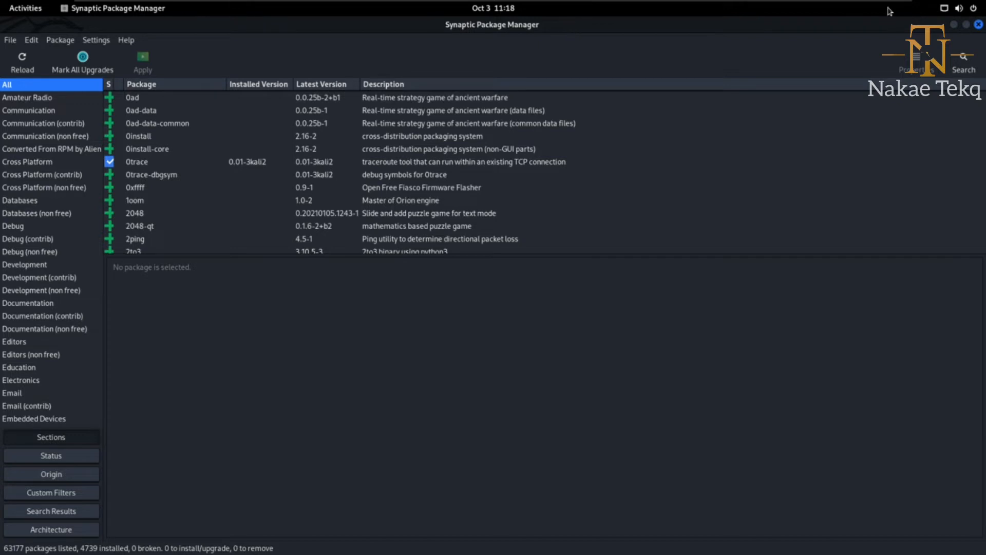
Search package names and descriptions for fish, and enlarge the package list to look through the results.
{"action": "left_click", "coordinate": [972, 66]}
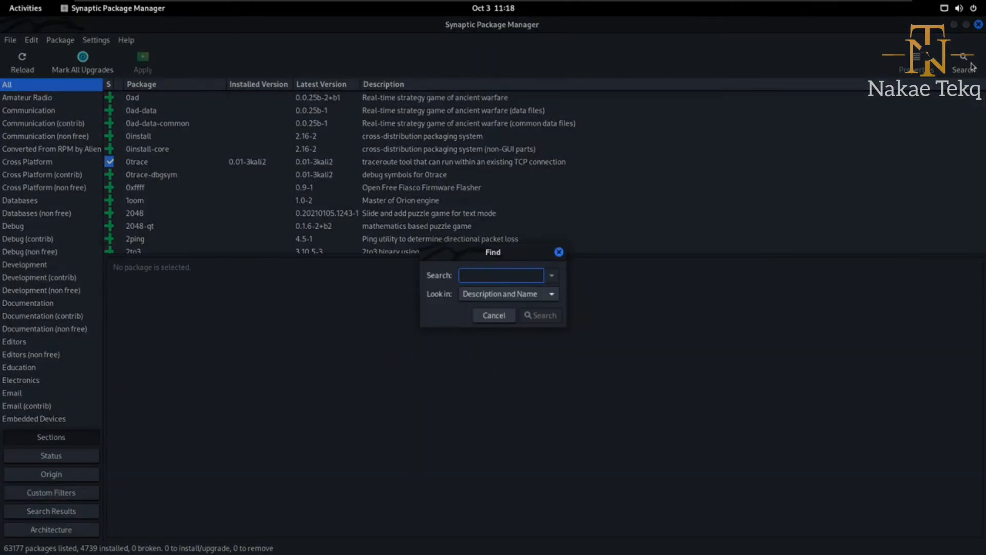
{"action": "type", "text": "fish"}
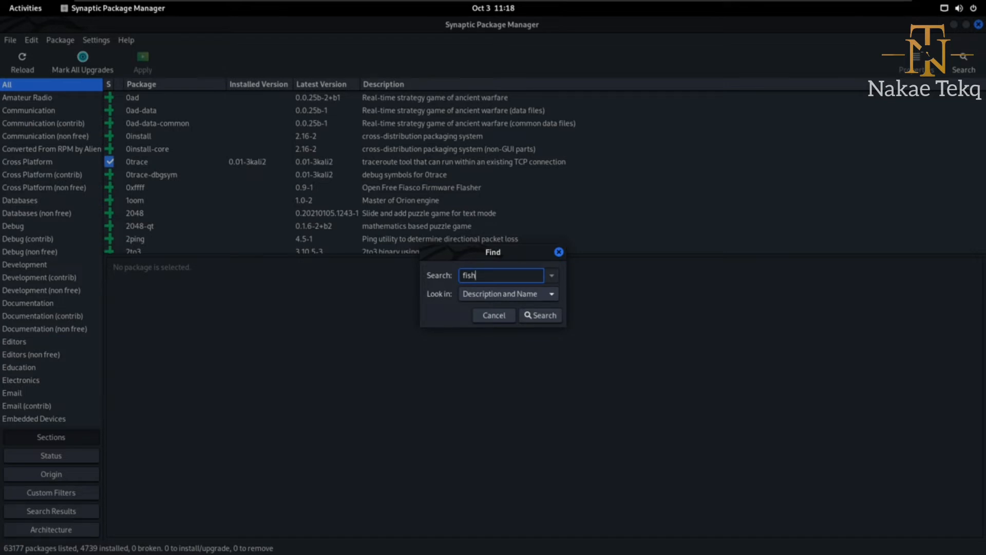
{"action": "key", "text": "Return"}
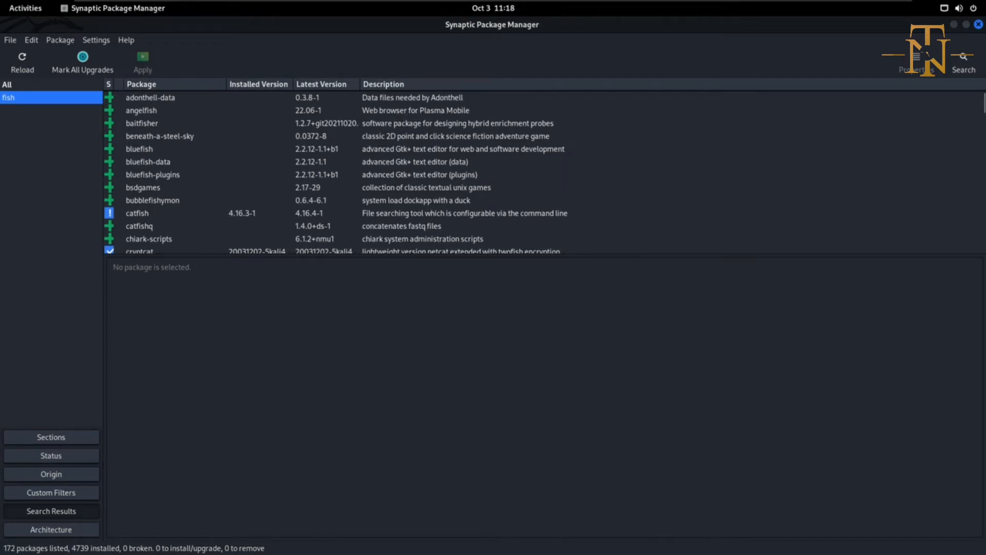
{"action": "scroll", "coordinate": [203, 192], "scroll_direction": "down", "scroll_amount": 3}
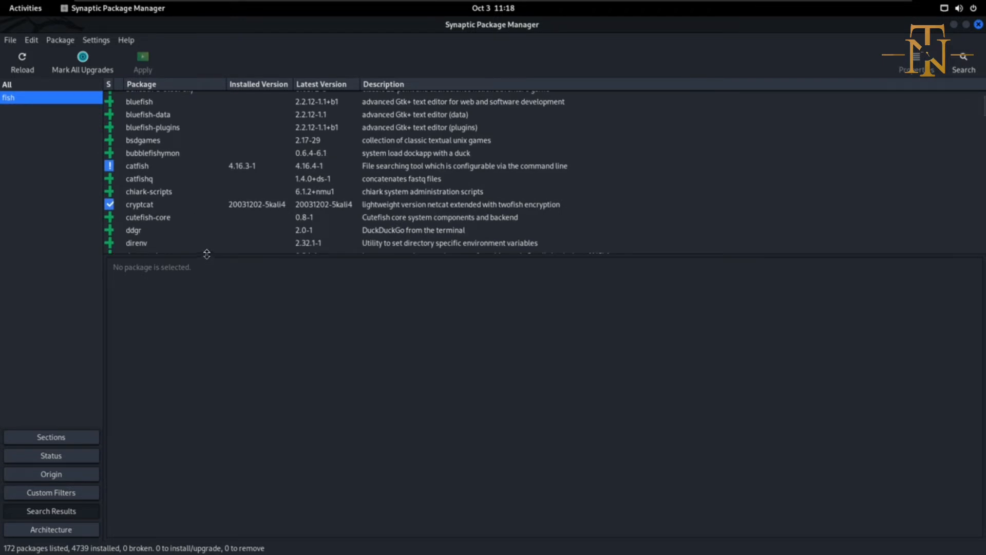
{"action": "left_click_drag", "start_coordinate": [208, 255], "coordinate": [235, 448]}
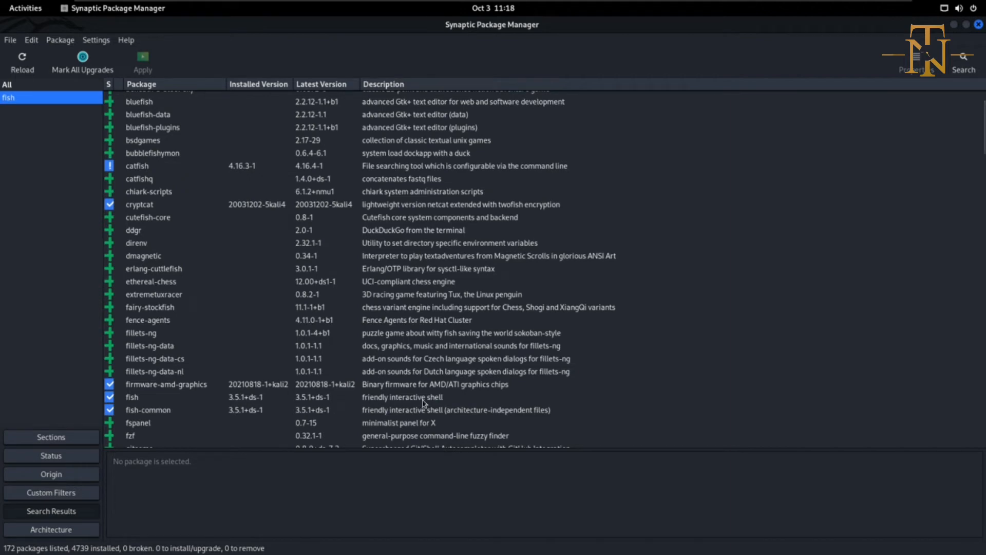
{"action": "scroll", "coordinate": [413, 403], "scroll_direction": "down", "scroll_amount": 10}
{"action": "scroll", "coordinate": [406, 404], "scroll_direction": "up", "scroll_amount": 10}
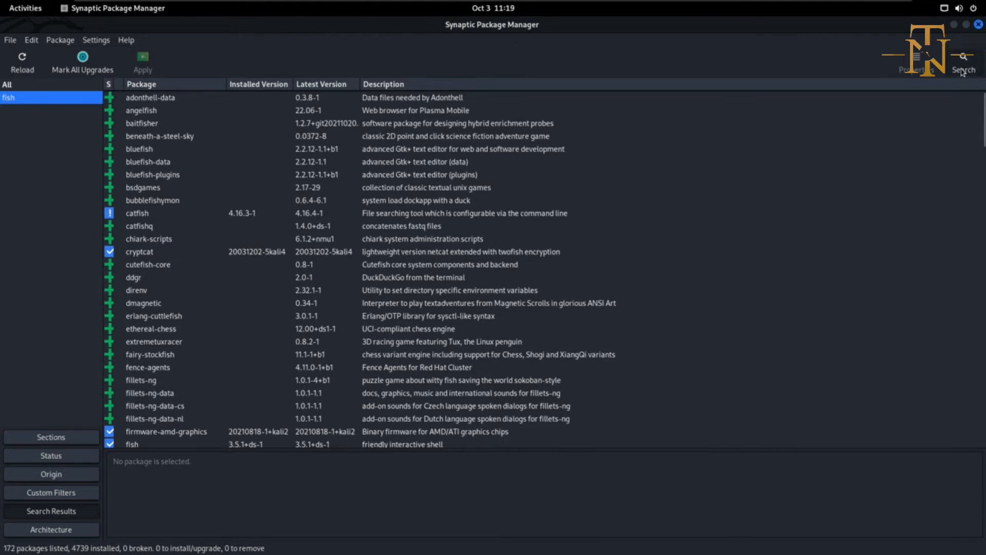
Search package names and descriptions for snort.
{"action": "left_click", "coordinate": [962, 71]}
{"action": "type", "text": "snort"}
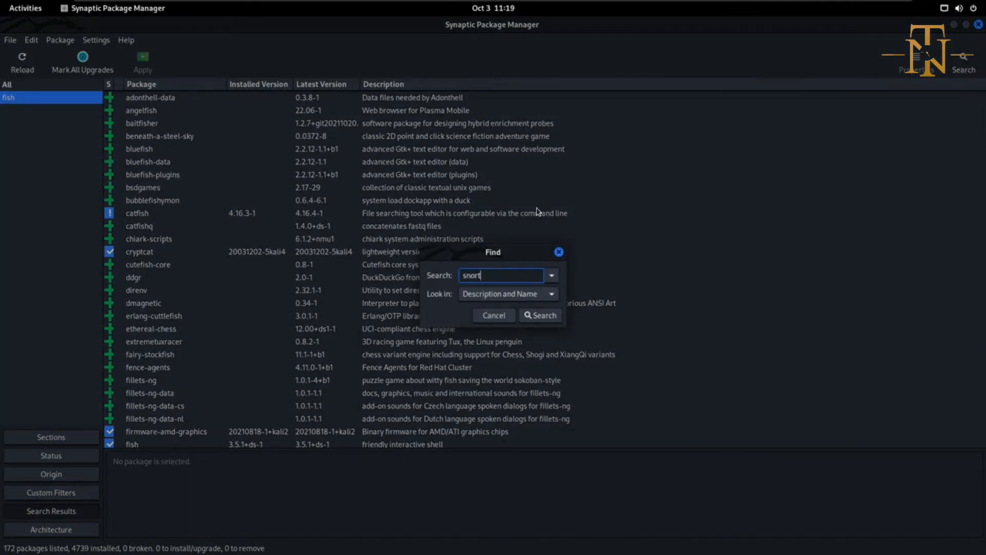
{"action": "key", "text": "Return"}
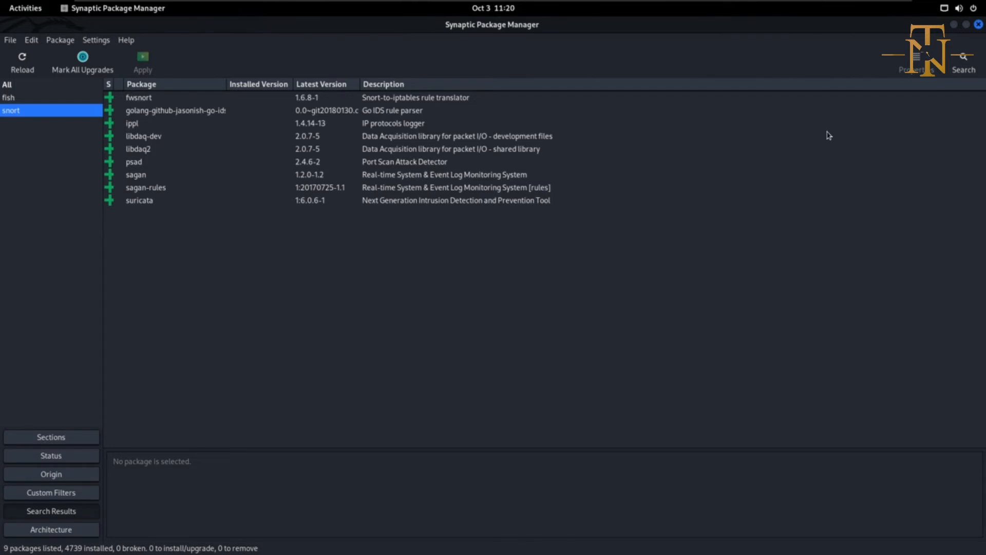
Search the packages for zenmap and view the descriptions of zenmap and zenmap-kbx.
{"action": "left_click", "coordinate": [964, 64]}
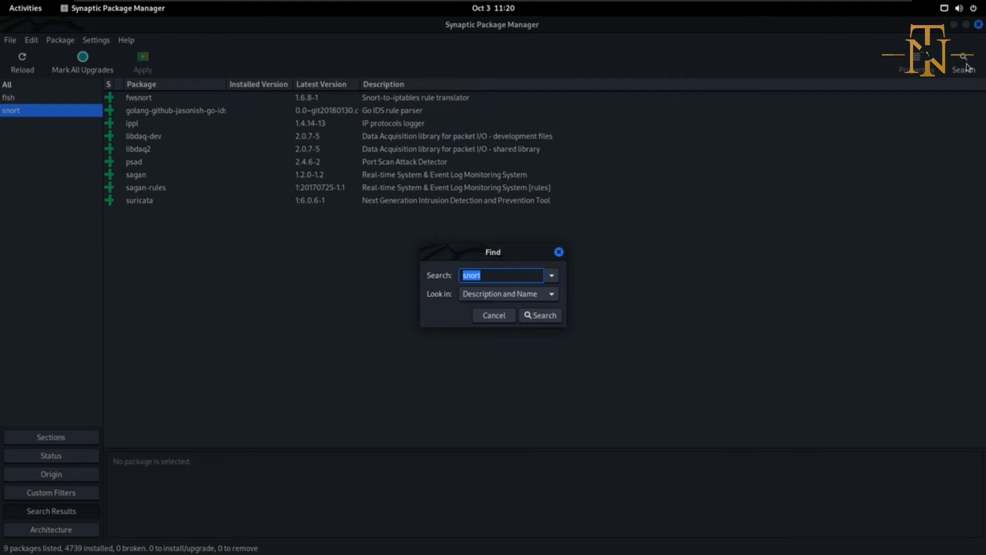
{"action": "type", "text": "zenmap"}
{"action": "key", "text": "Return"}
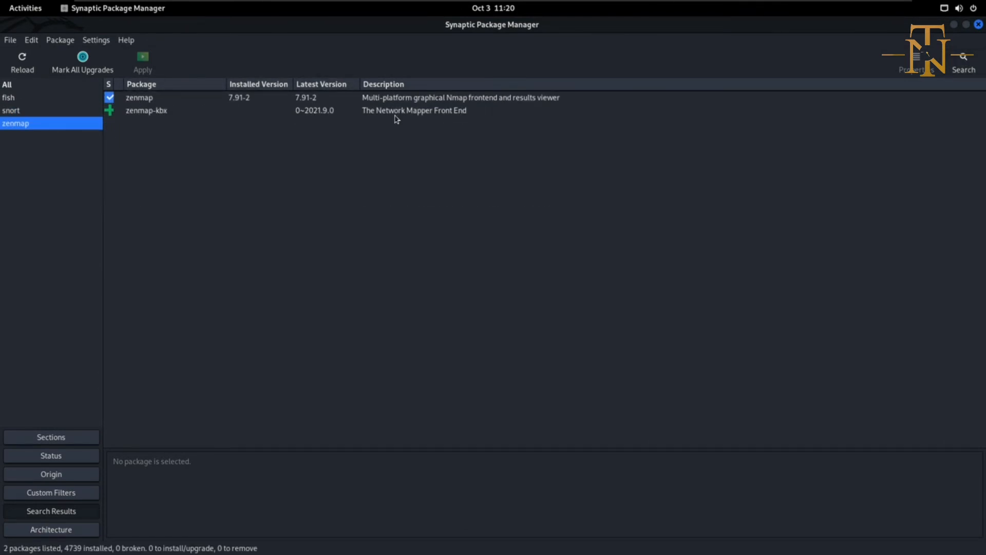
{"action": "left_click", "coordinate": [506, 103]}
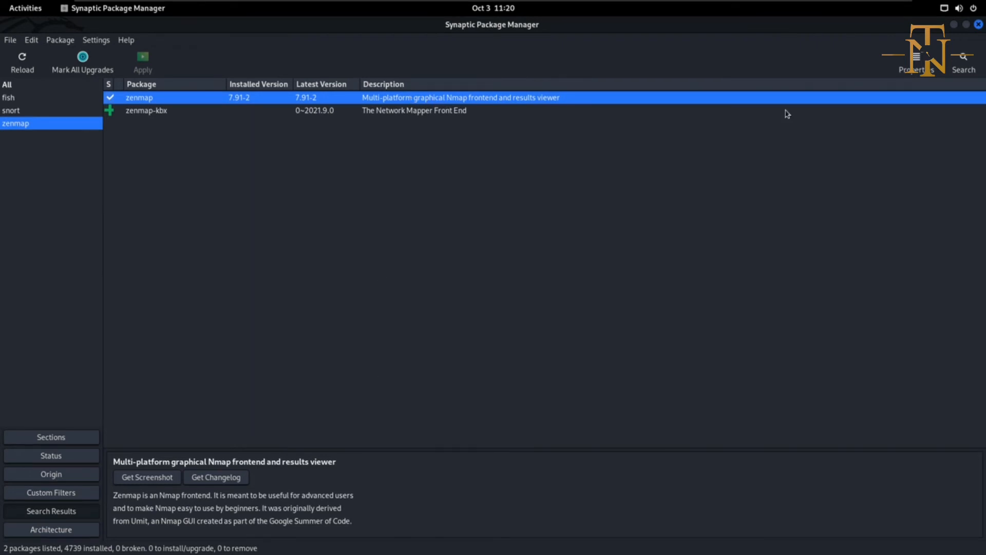
{"action": "left_click", "coordinate": [334, 112]}
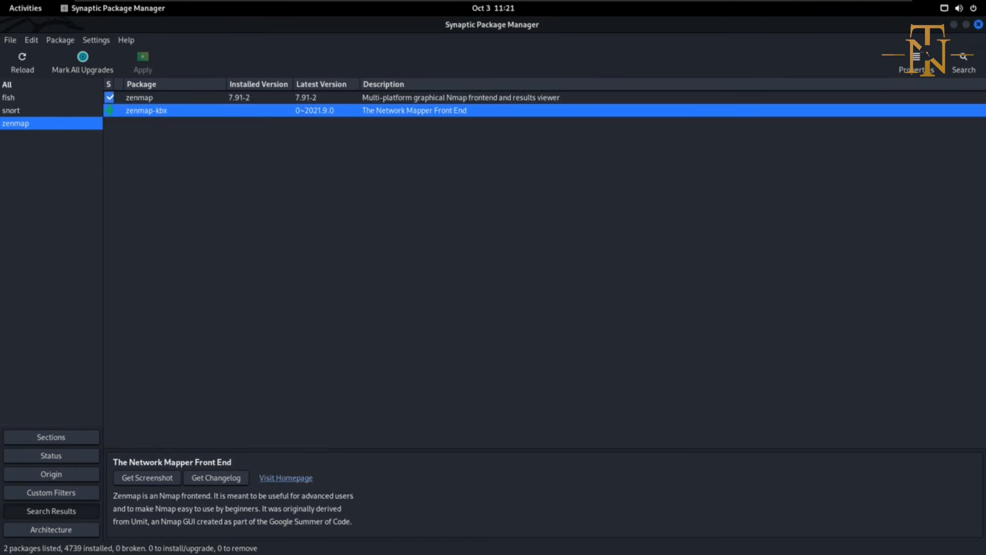
Mark zenmap-kbx and its additional required packages for installation, review the summary of changes, and close it without applying.
{"action": "key", "text": "ctrl+i"}
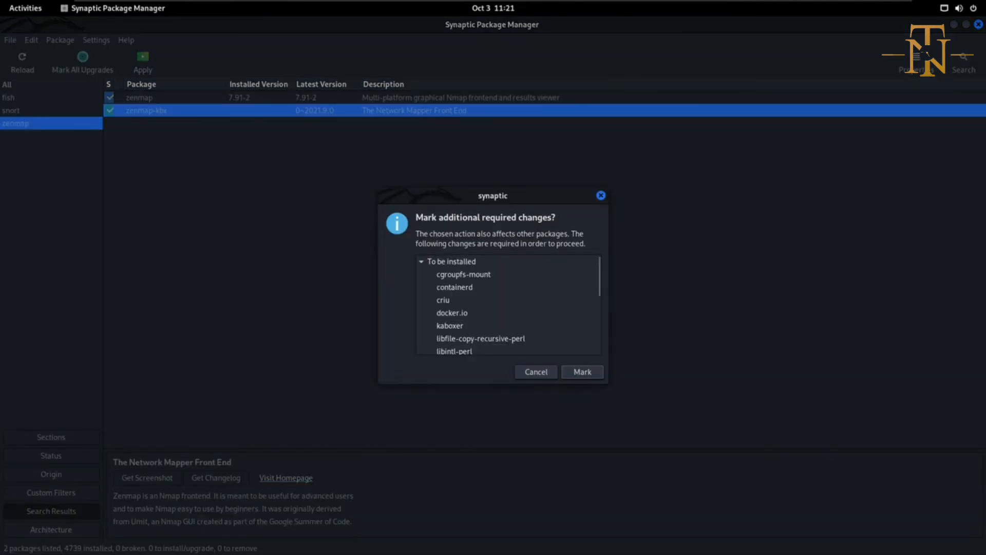
{"action": "left_click", "coordinate": [584, 375]}
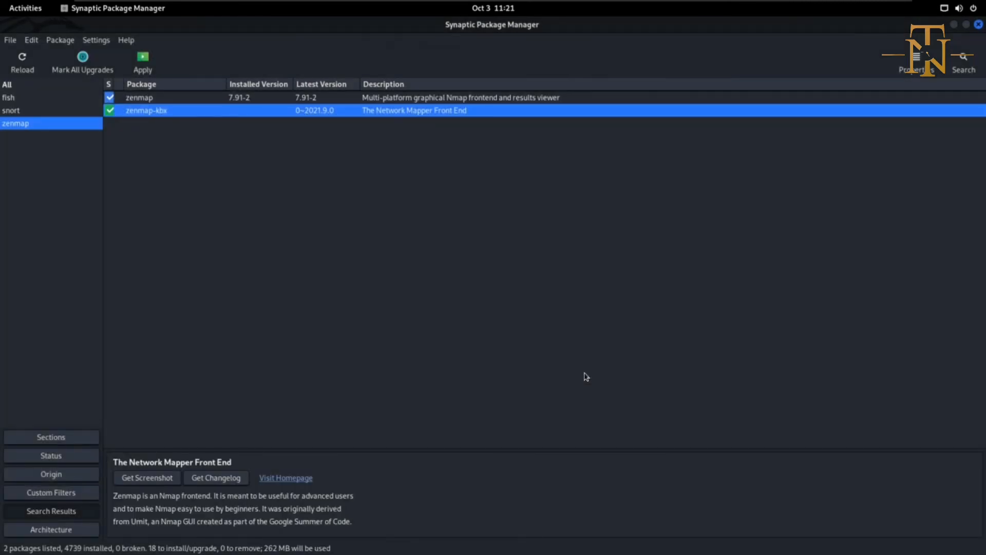
{"action": "left_click", "coordinate": [141, 66]}
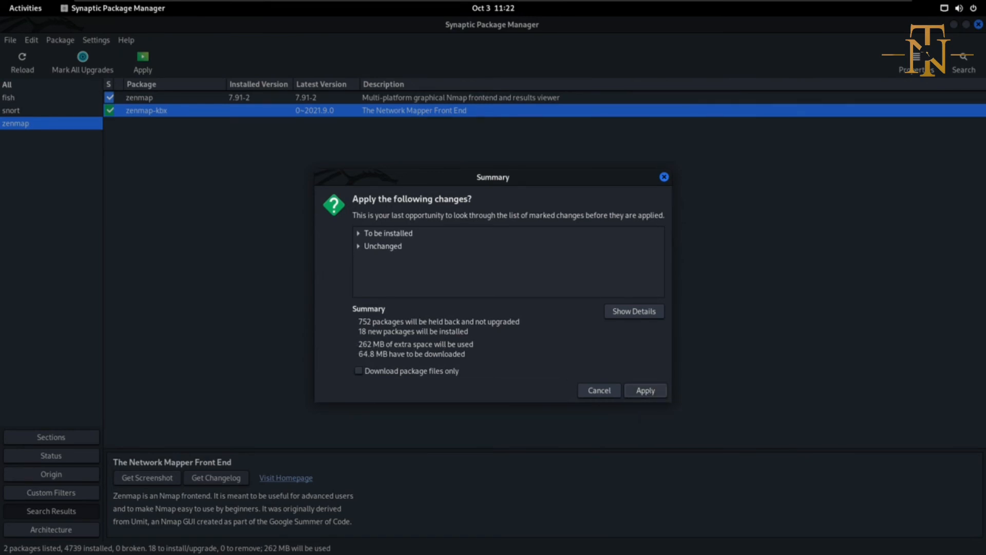
{"action": "left_click", "coordinate": [664, 177]}
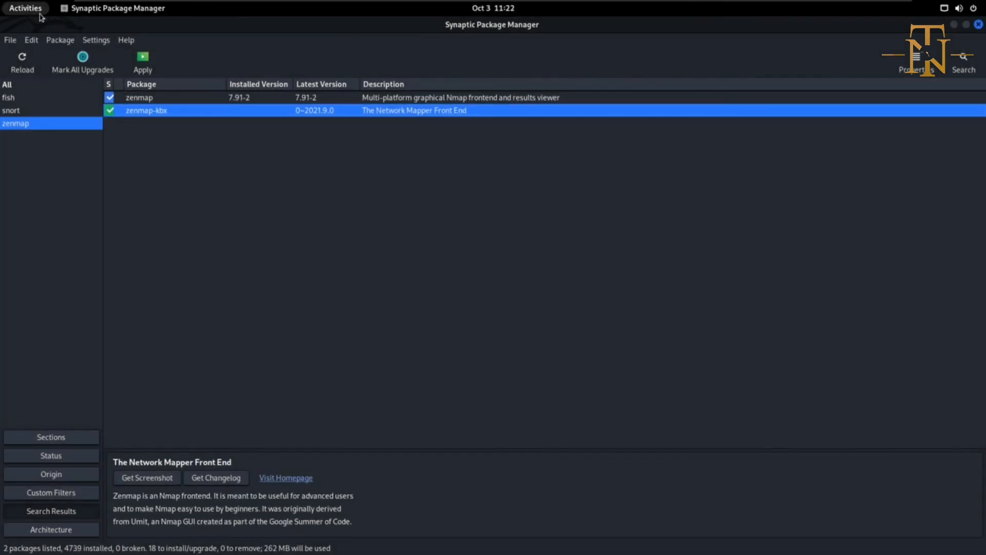
Reload the package information and unmark zenmap-kbx.
{"action": "left_click", "coordinate": [22, 59]}
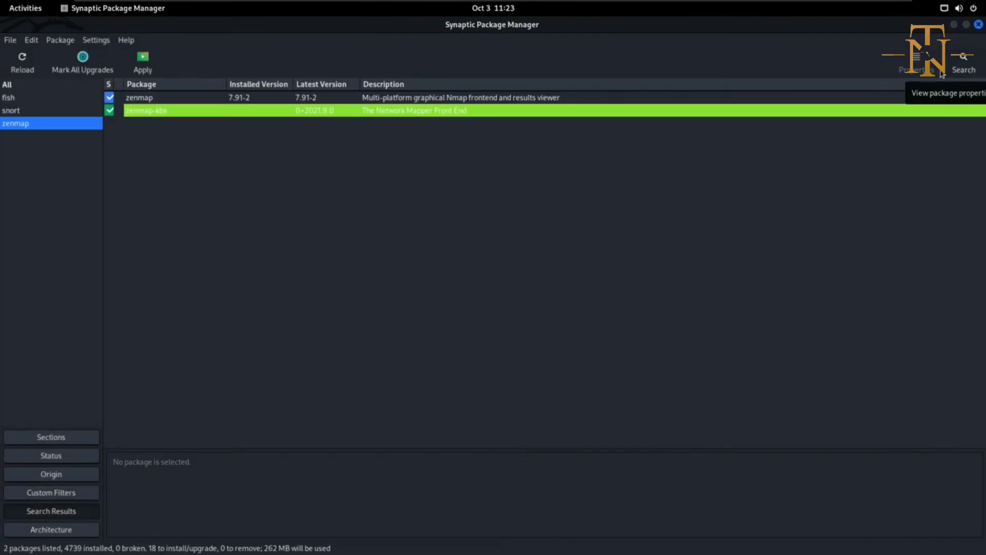
{"action": "left_click", "coordinate": [112, 109]}
{"action": "left_click", "coordinate": [140, 119]}
Search package names and descriptions for image.
{"action": "left_click", "coordinate": [963, 63]}
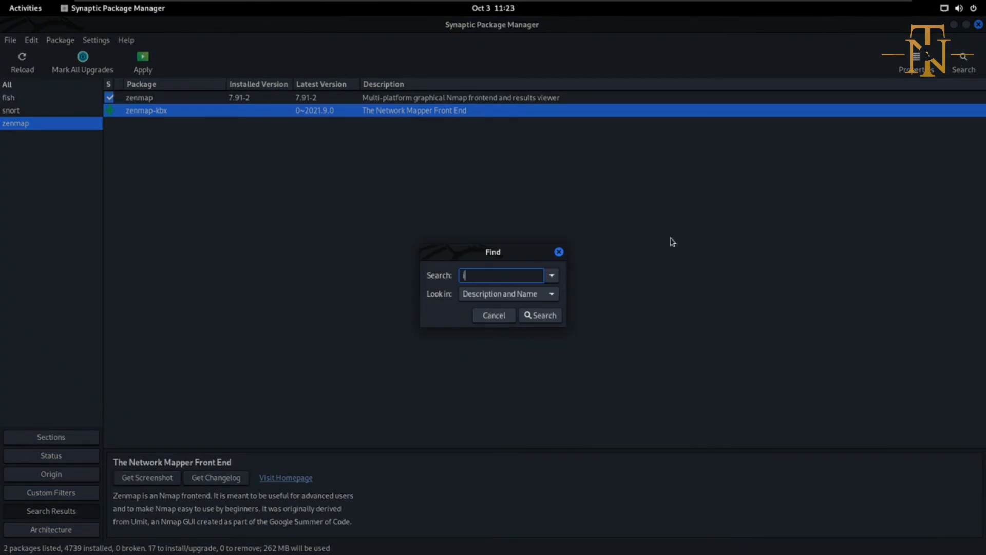
{"action": "type", "text": "image"}
{"action": "key", "text": "Return"}
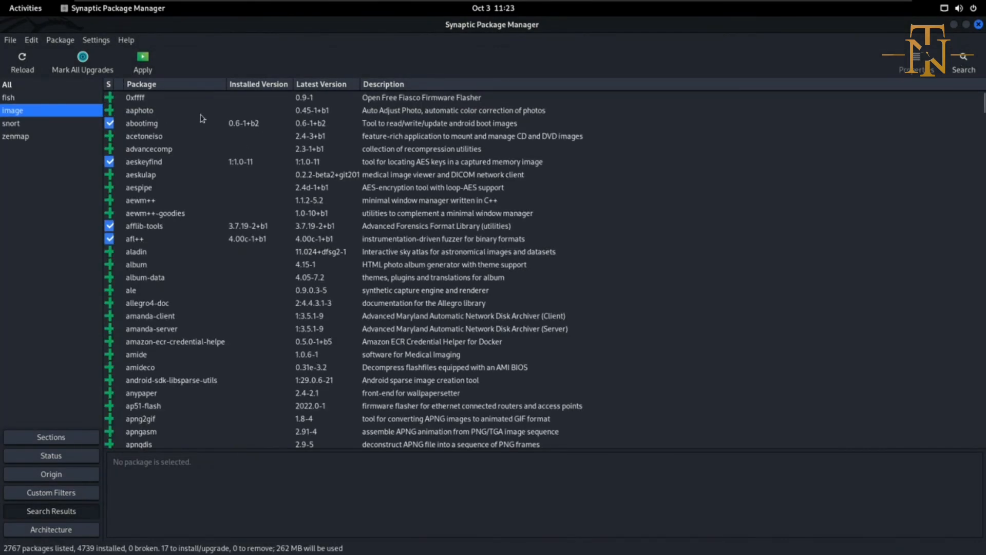
Mark aaphoto for installation, choose to download package files only, and close the summary of changes without applying.
{"action": "left_click", "coordinate": [141, 114]}
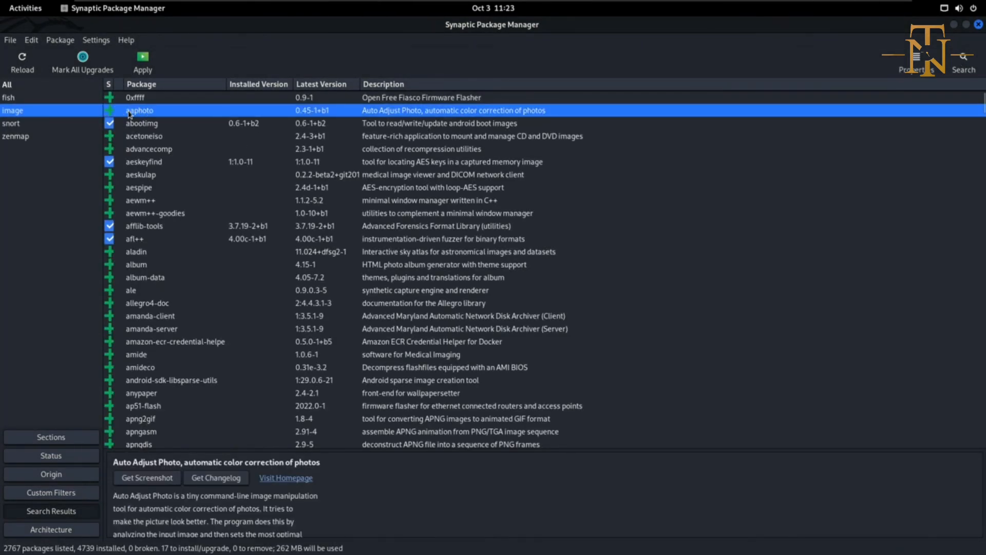
{"action": "double_click", "coordinate": [141, 115]}
{"action": "key", "text": "ctrl+p"}
{"action": "left_click", "coordinate": [359, 371]}
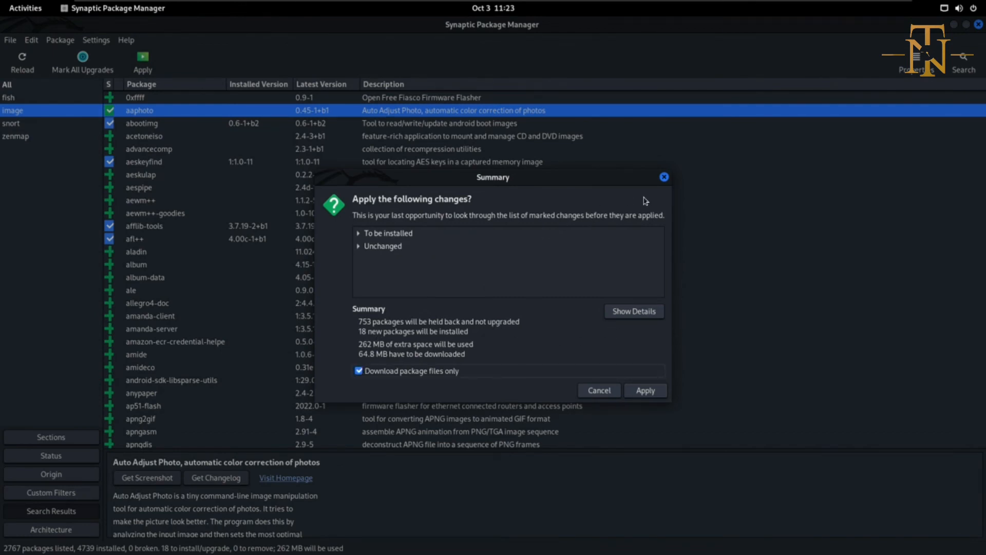
{"action": "left_click", "coordinate": [664, 177]}
Unmark and re-mark aaphoto for installation, apply the marked changes as a download of package files only, and cancel the download.
{"action": "left_click", "coordinate": [109, 111]}
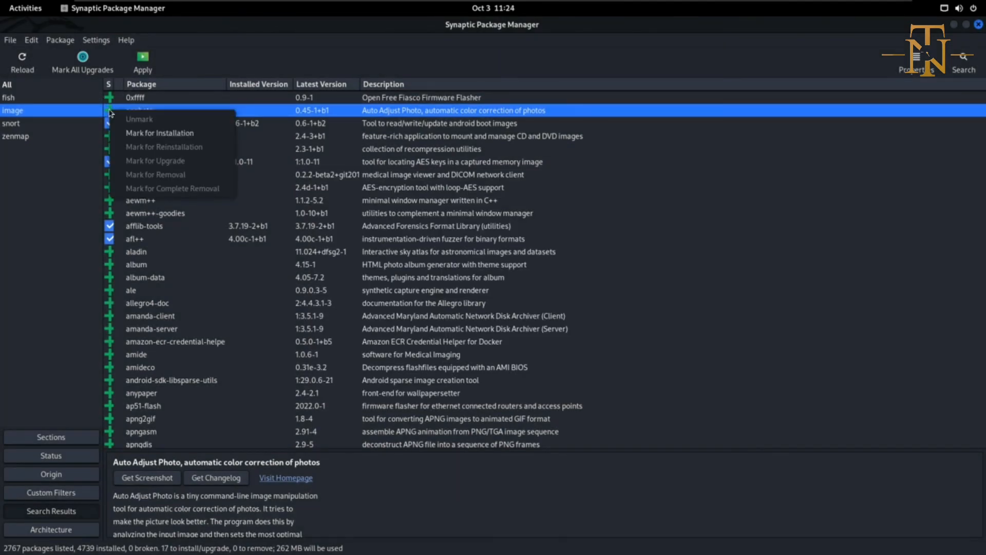
{"action": "left_click", "coordinate": [154, 133]}
{"action": "left_click", "coordinate": [143, 61]}
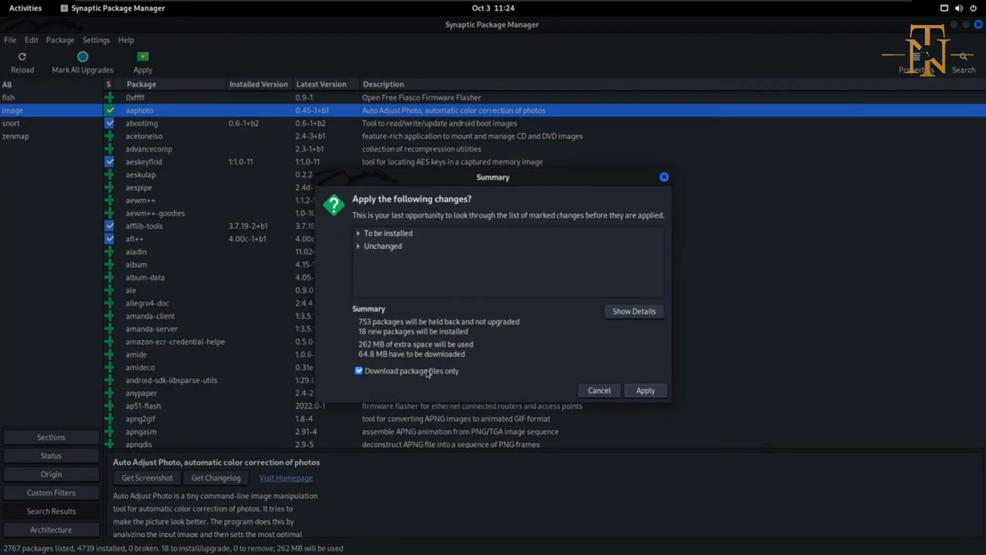
{"action": "left_click", "coordinate": [642, 390]}
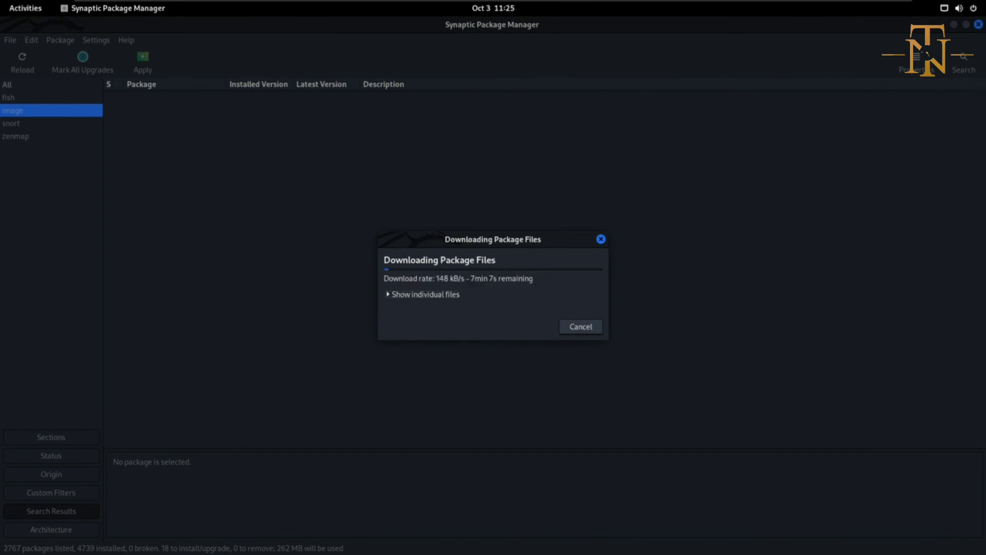
{"action": "left_click", "coordinate": [585, 327]}
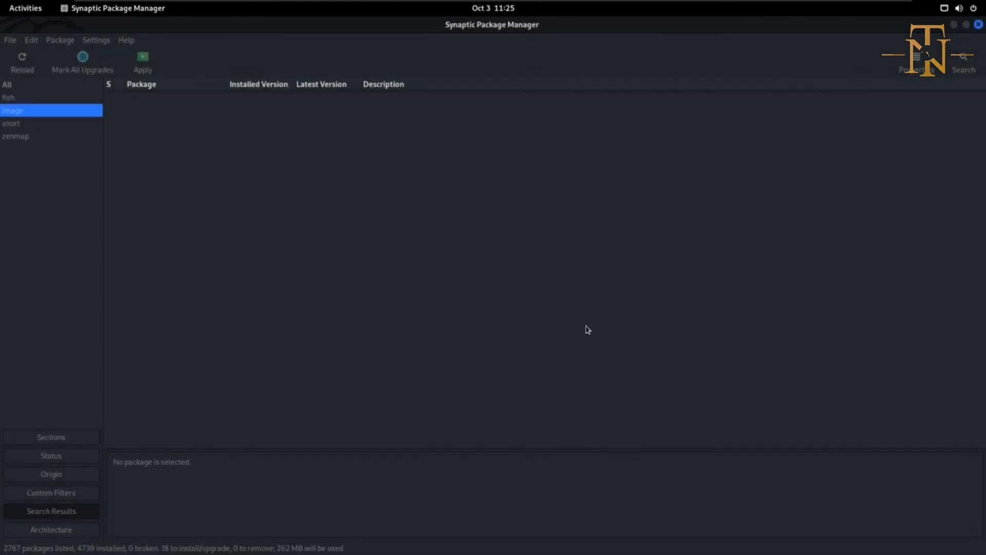